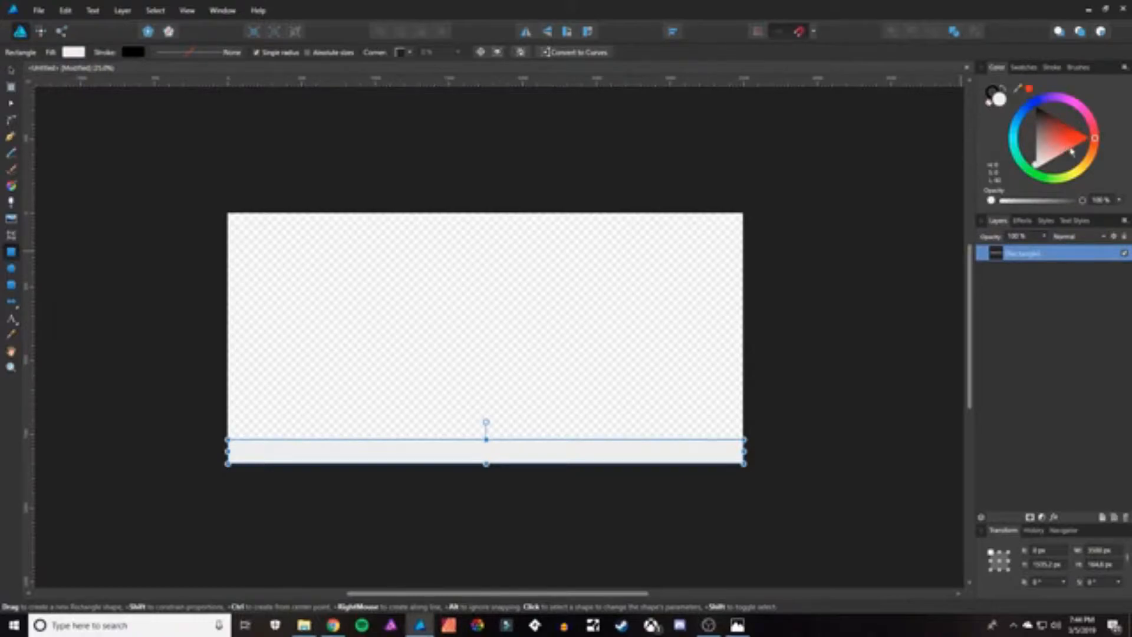
Color the bottom ground strip brown and deselect it.
mouse_move(1105, 166)
left_mouse_down()
mouse_move(1108, 136)
mouse_move(1111, 154)
left_mouse_up()
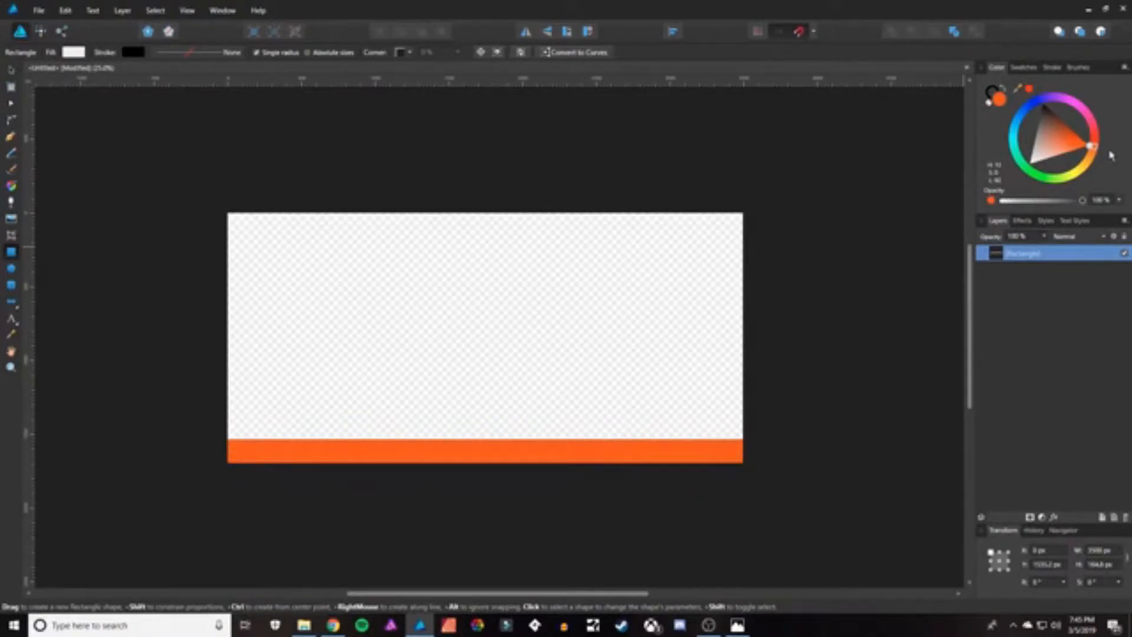
left_click(1055, 124)
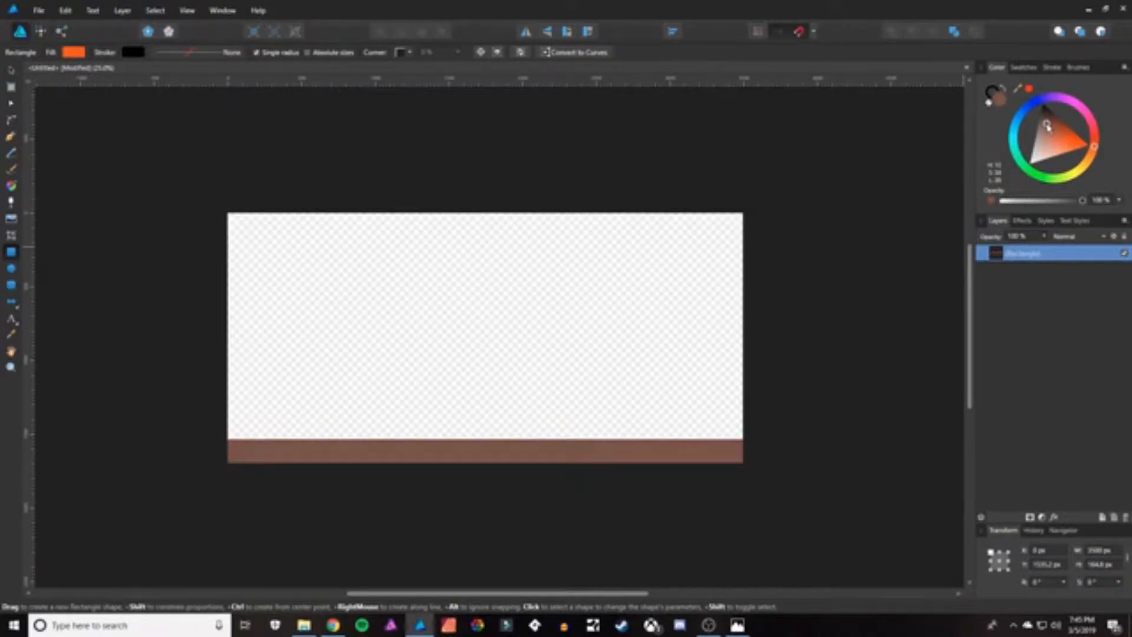
left_click(312, 389)
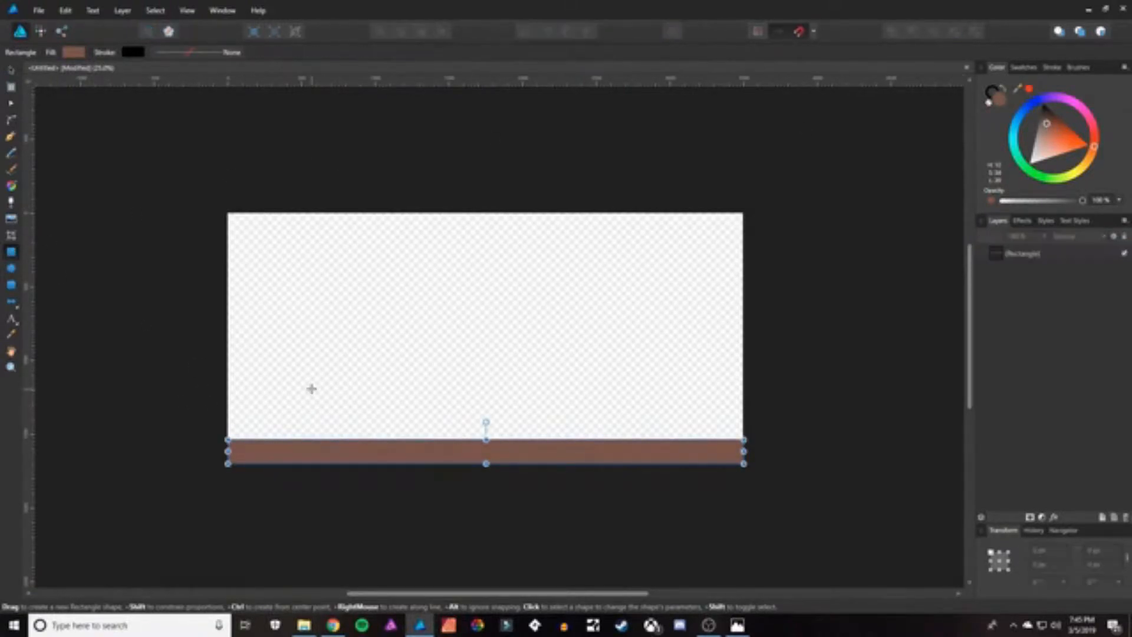
left_click(11, 71)
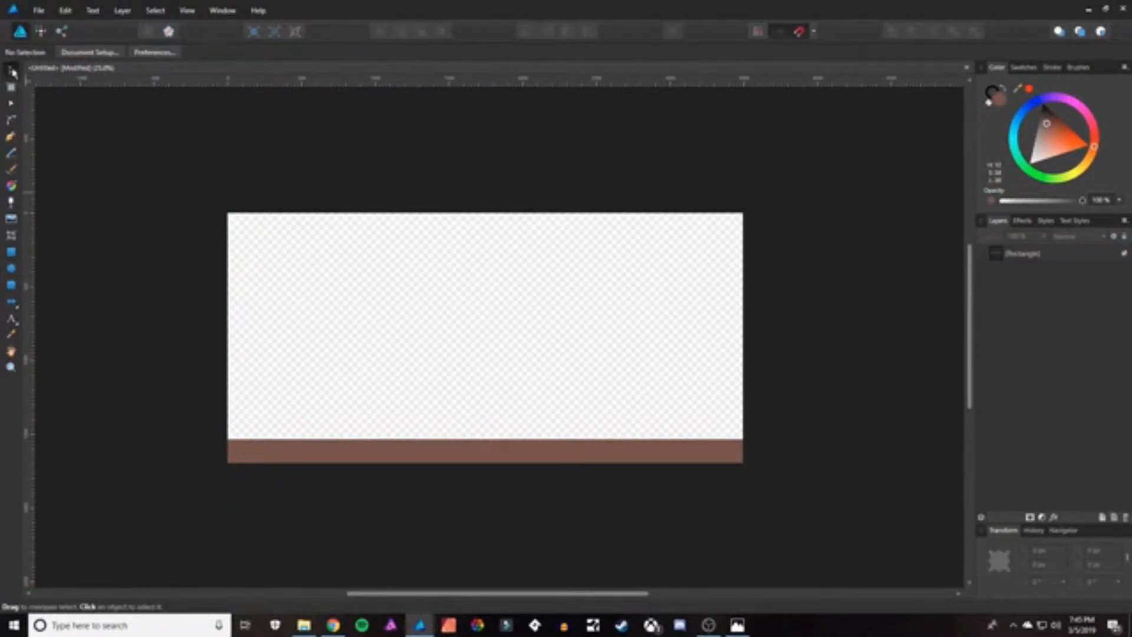
Draw a thin full-width rectangle just above the brown strip and fill it green.
left_click(11, 252)
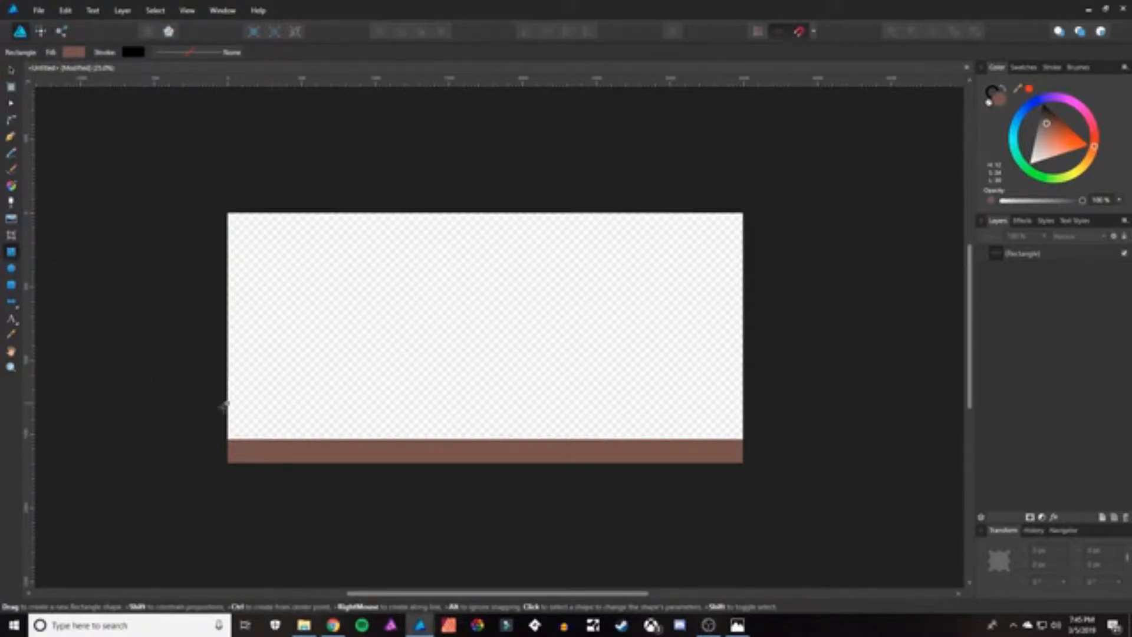
left_click_drag(229, 421, 738, 439)
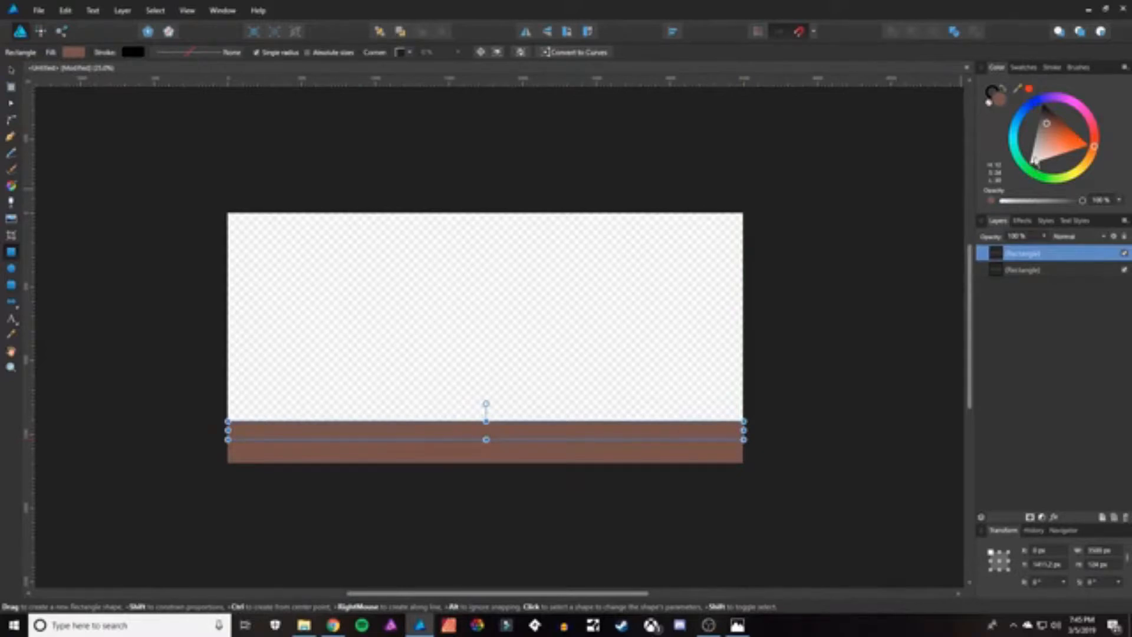
left_click_drag(1040, 175, 1048, 157)
left_click(1050, 154)
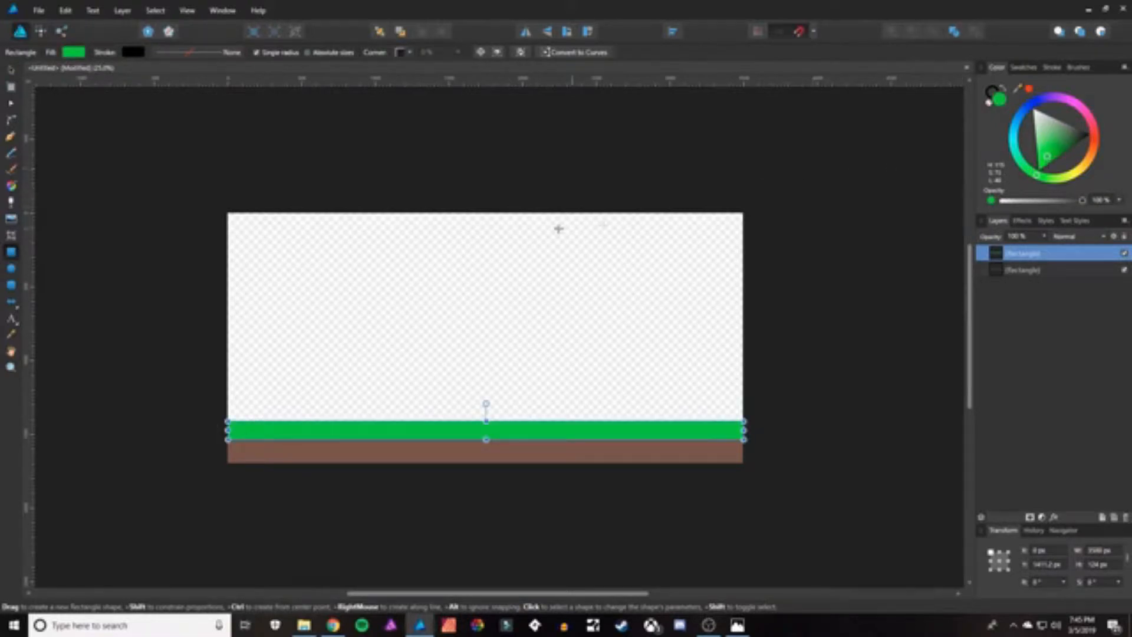
left_click_drag(1057, 144, 1059, 141)
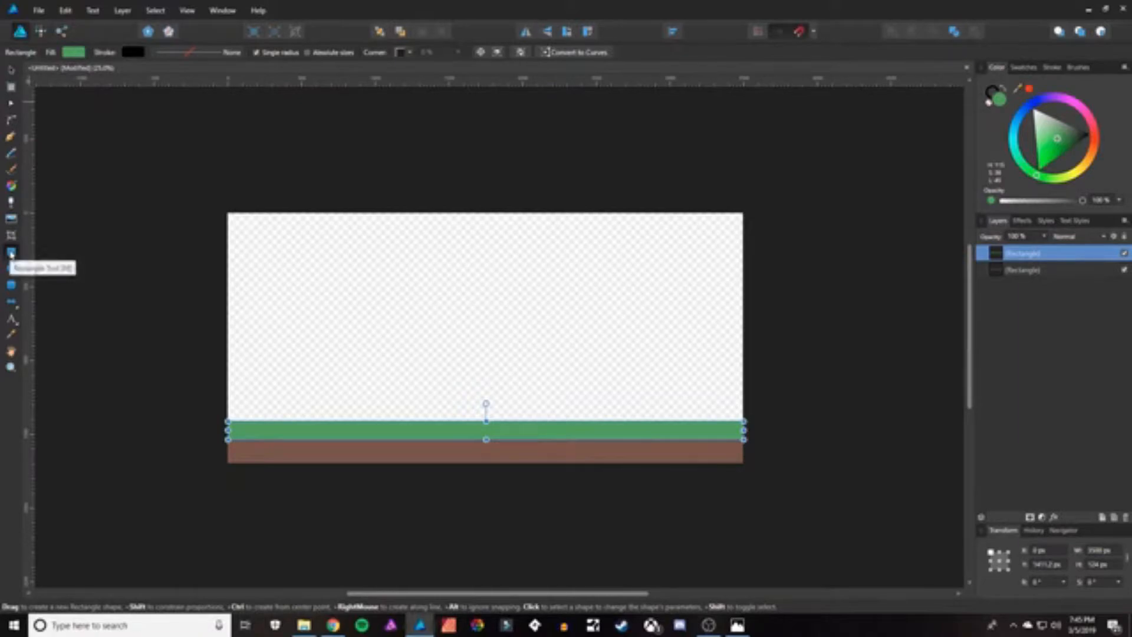
Draw a rectangle covering the sky area above the green strip and enable a Gradient Overlay effect on it.
left_click_drag(228, 214, 744, 421)
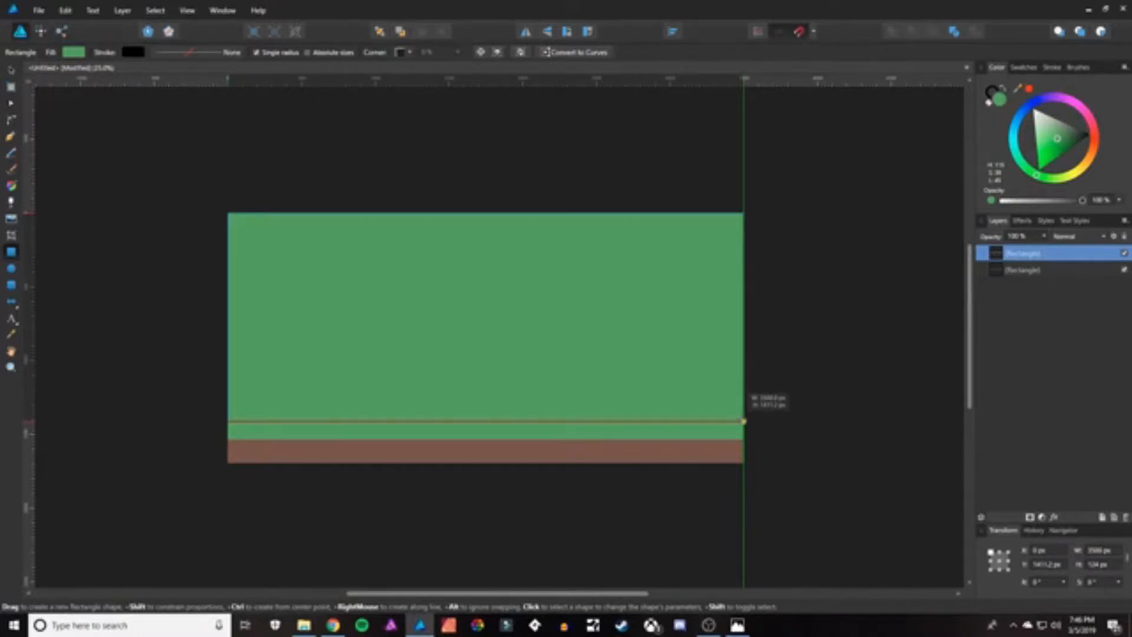
left_click_drag(744, 421, 744, 421)
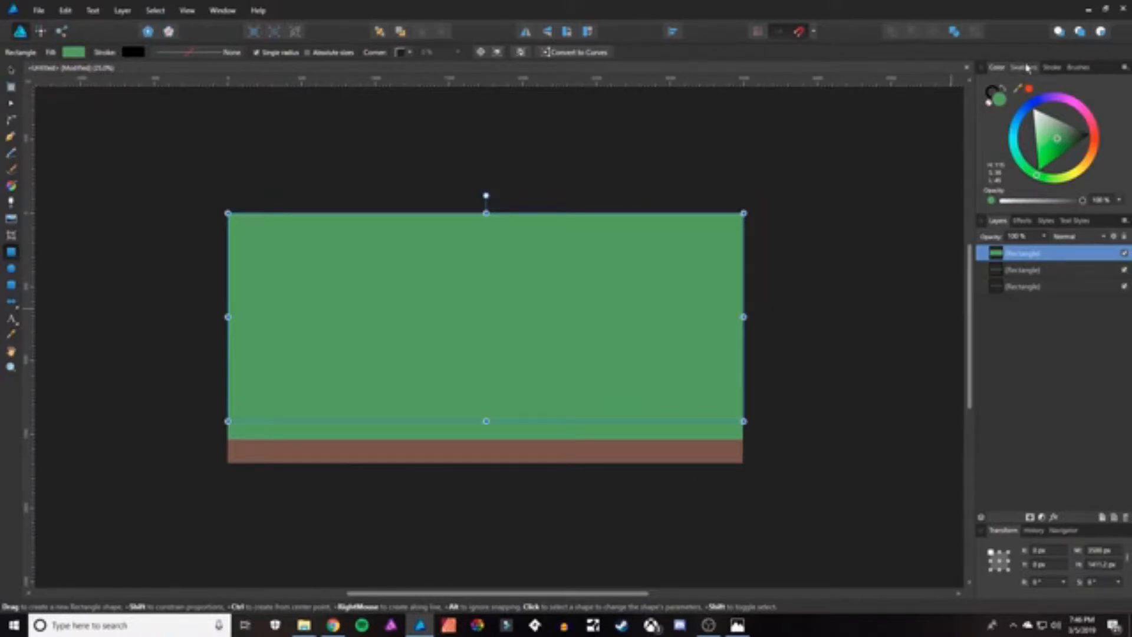
left_click(1023, 220)
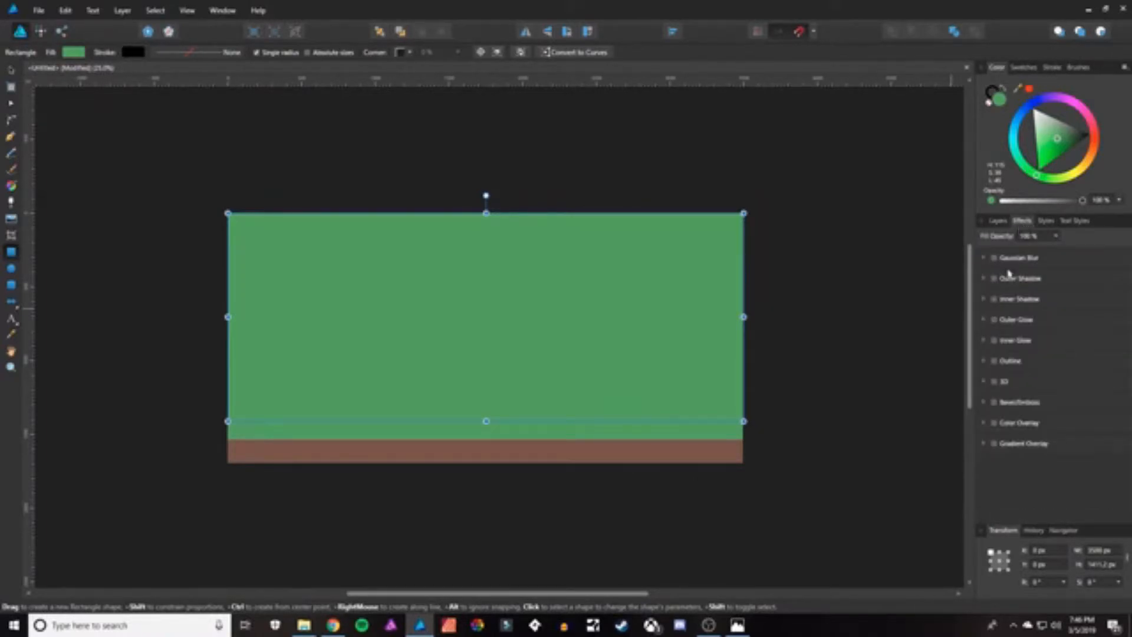
left_click(994, 443)
double_click(1027, 446)
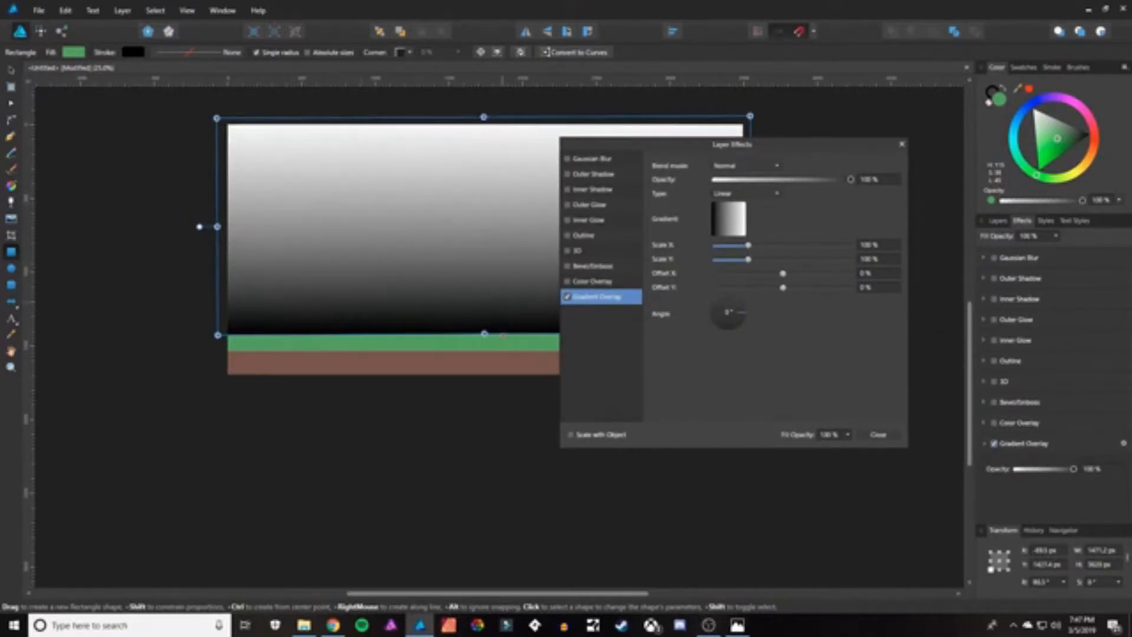
Set the sky's gradient overlay to run from dark blue to black and close the effects dialog.
left_click(731, 223)
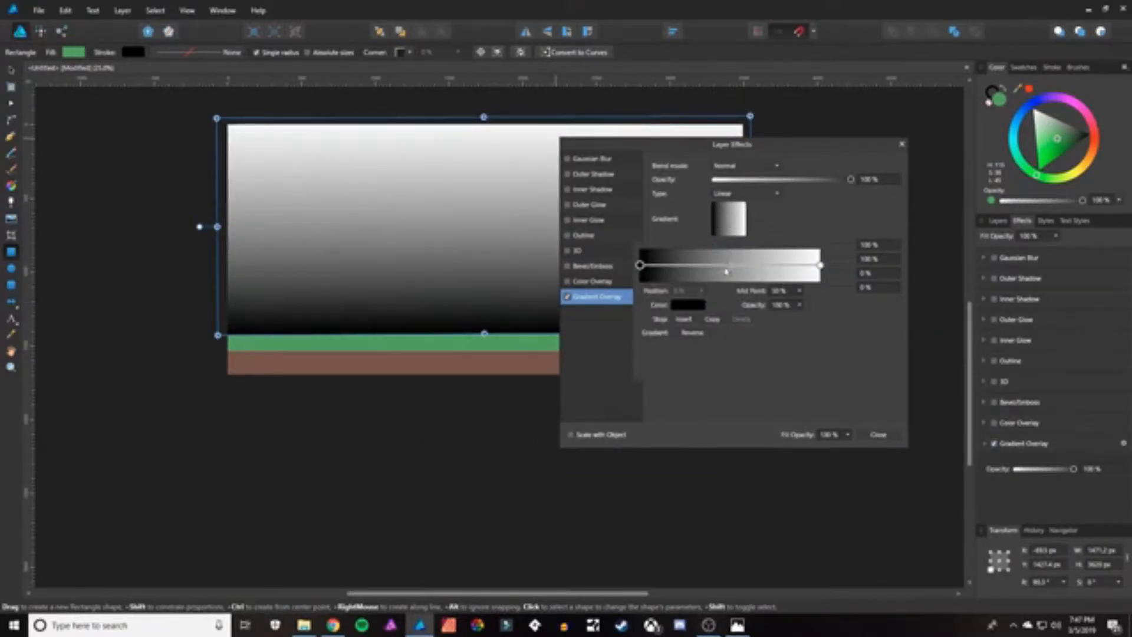
left_click(681, 306)
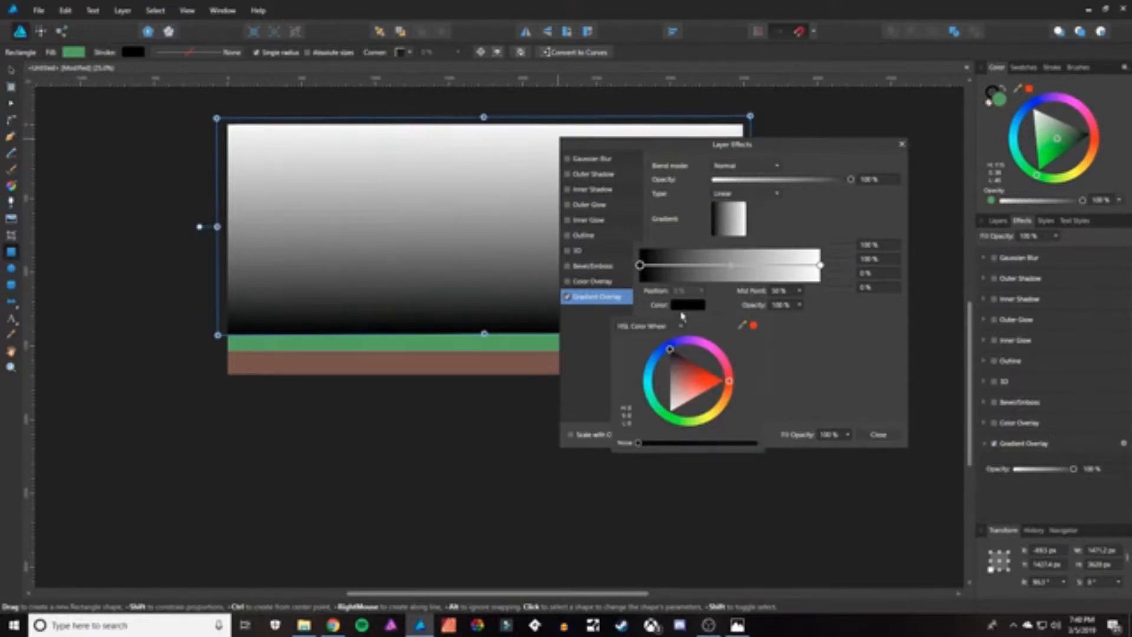
mouse_move(674, 348)
left_mouse_down()
mouse_move(669, 401)
mouse_move(650, 338)
mouse_move(671, 352)
left_mouse_up()
left_click(673, 382)
left_click(821, 266)
left_click(821, 266)
left_click(697, 306)
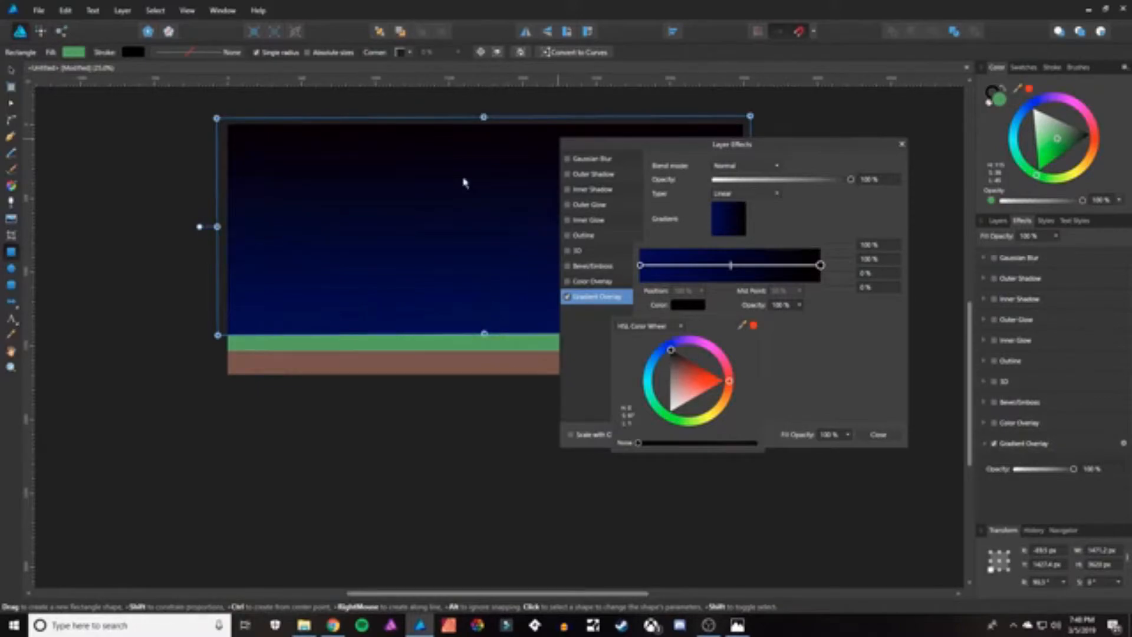
left_click(891, 449)
left_click(879, 434)
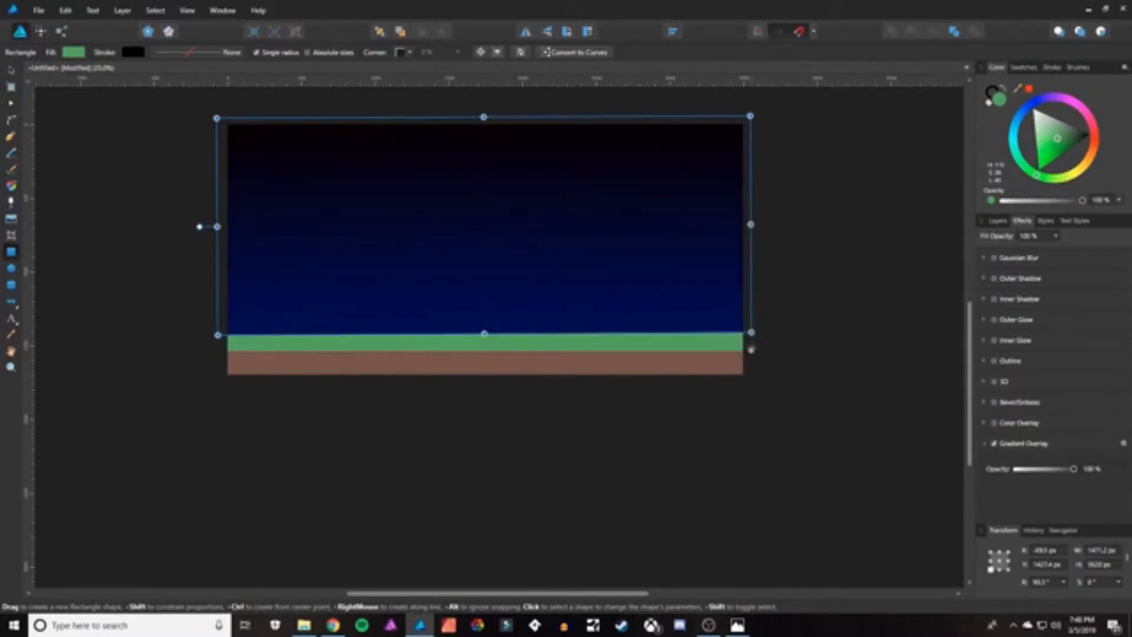
Set the Star tool fill to white and draw a small star in the upper left of the sky.
left_click(11, 71)
left_click(162, 250)
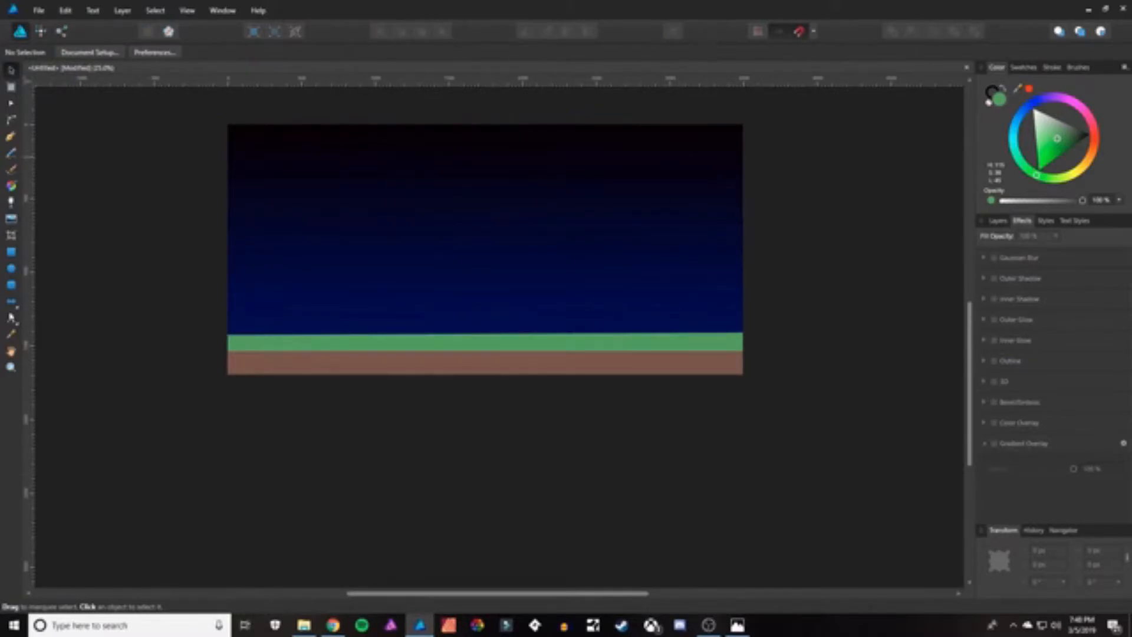
left_click(14, 305)
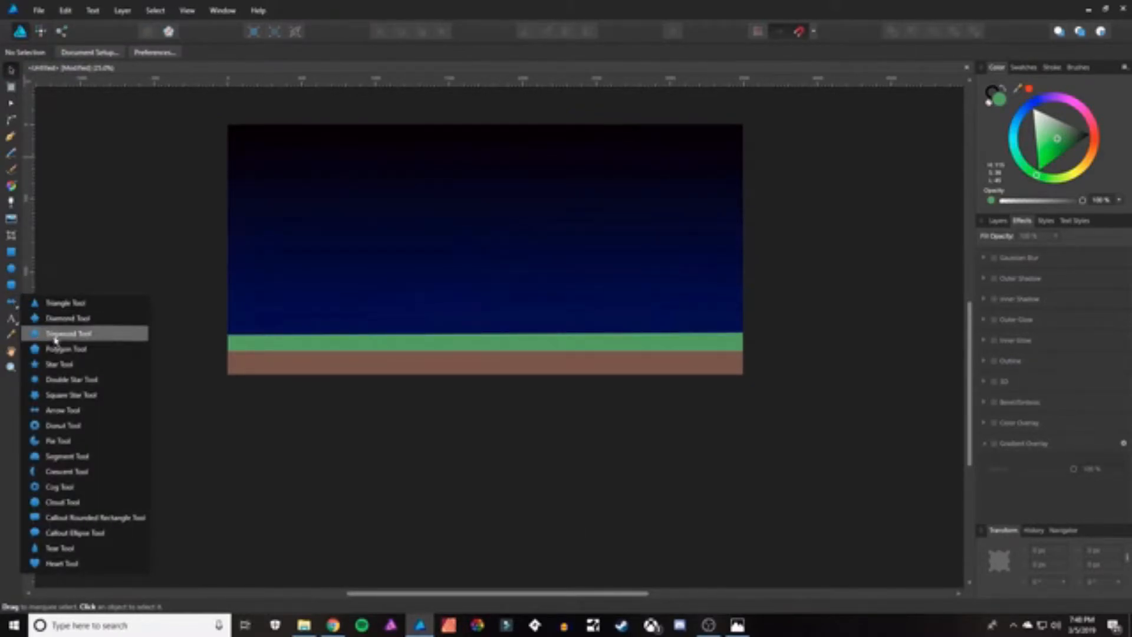
left_click(58, 363)
left_click(55, 52)
left_click(82, 120)
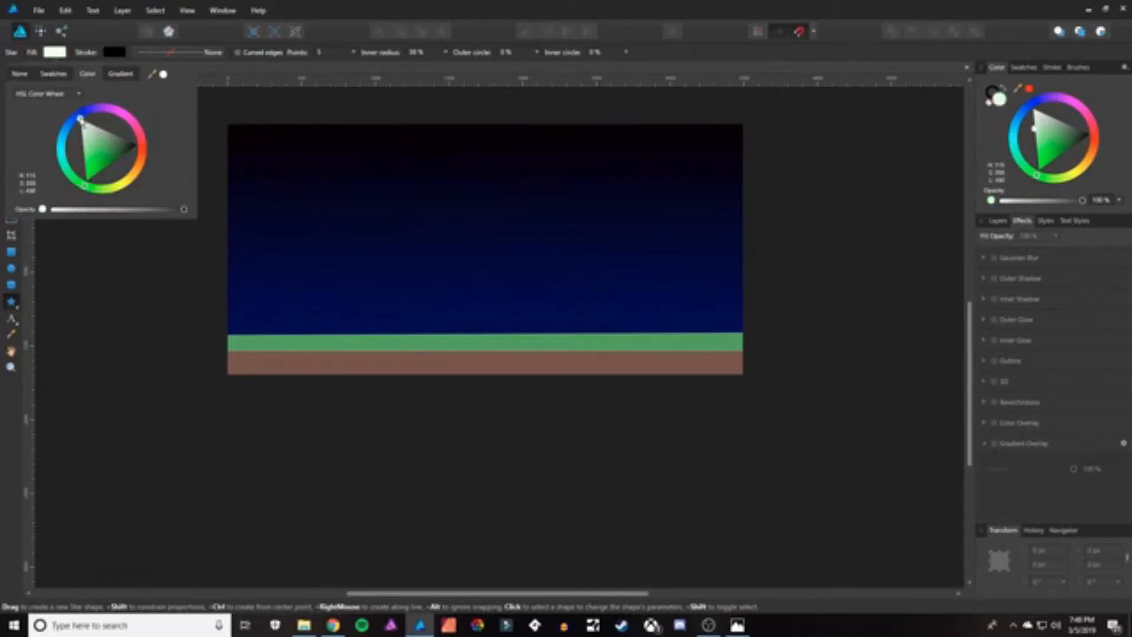
left_click(207, 156)
left_click(258, 150)
left_click_drag(258, 150, 268, 161)
Draw several more small white stars scattered across the upper sky.
left_click_drag(372, 139, 380, 147)
left_click_drag(323, 200, 323, 200)
left_click_drag(492, 139, 500, 148)
left_click_drag(431, 172, 440, 181)
left_click_drag(594, 138, 604, 150)
left_click_drag(543, 178, 557, 191)
left_click_drag(673, 142, 649, 185)
Draw a circle and move it to the lower right corner of the sky, partly past the edge.
left_click(12, 269)
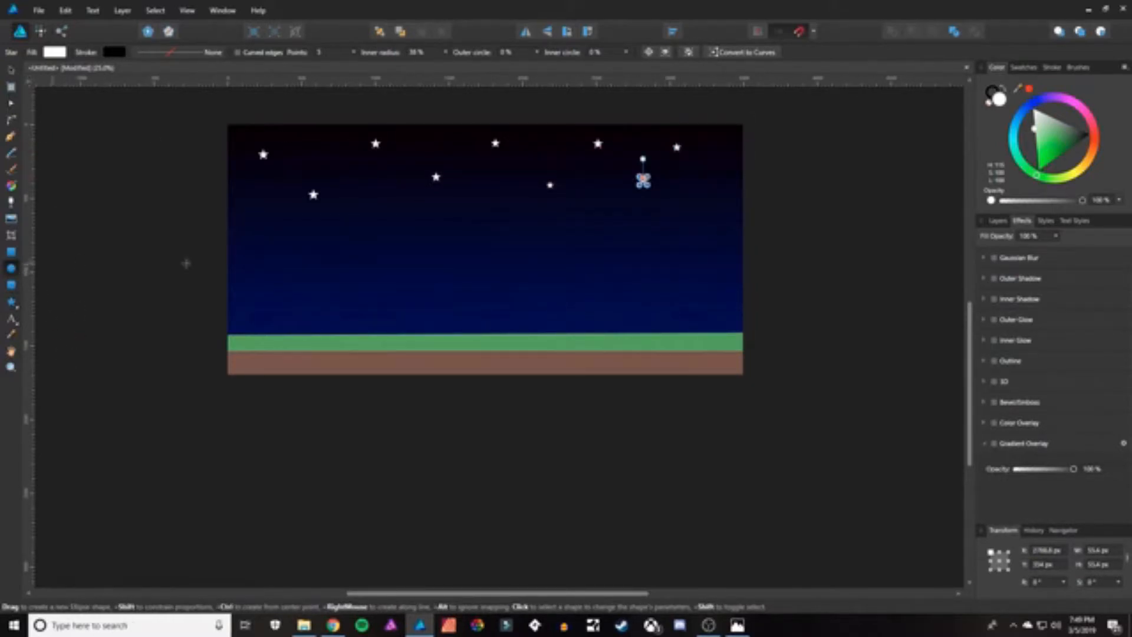
mouse_move(1088, 168)
left_mouse_down()
mouse_move(1098, 145)
mouse_move(1085, 156)
left_mouse_up()
key("ctrl+z")
left_click(339, 116)
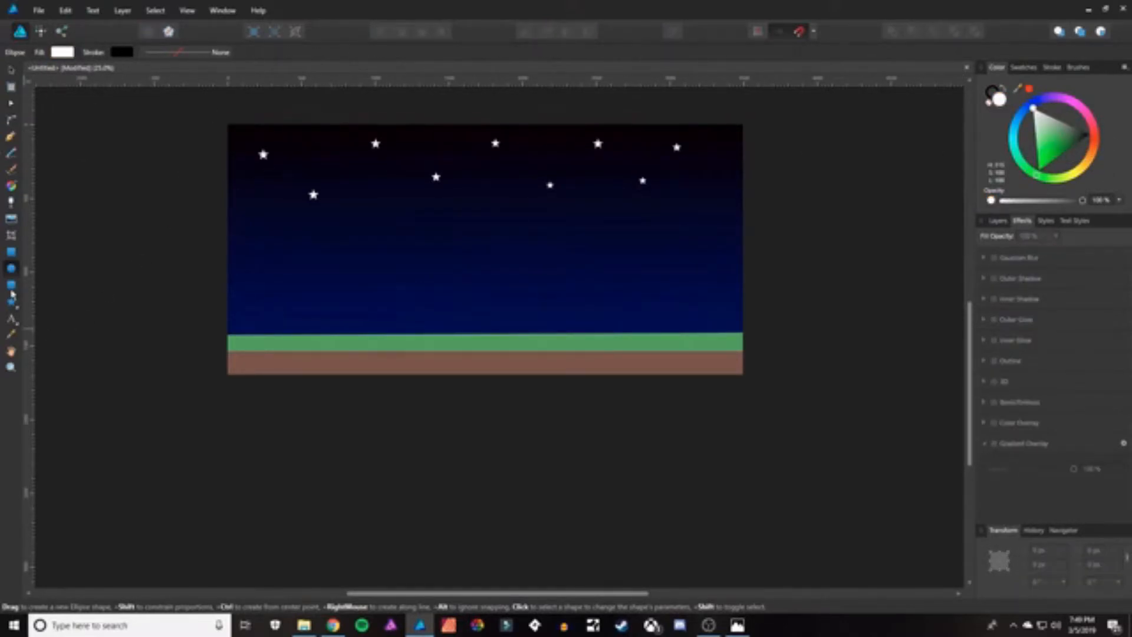
left_click_drag(693, 244, 804, 355)
key("v")
left_click_drag(789, 296, 759, 317)
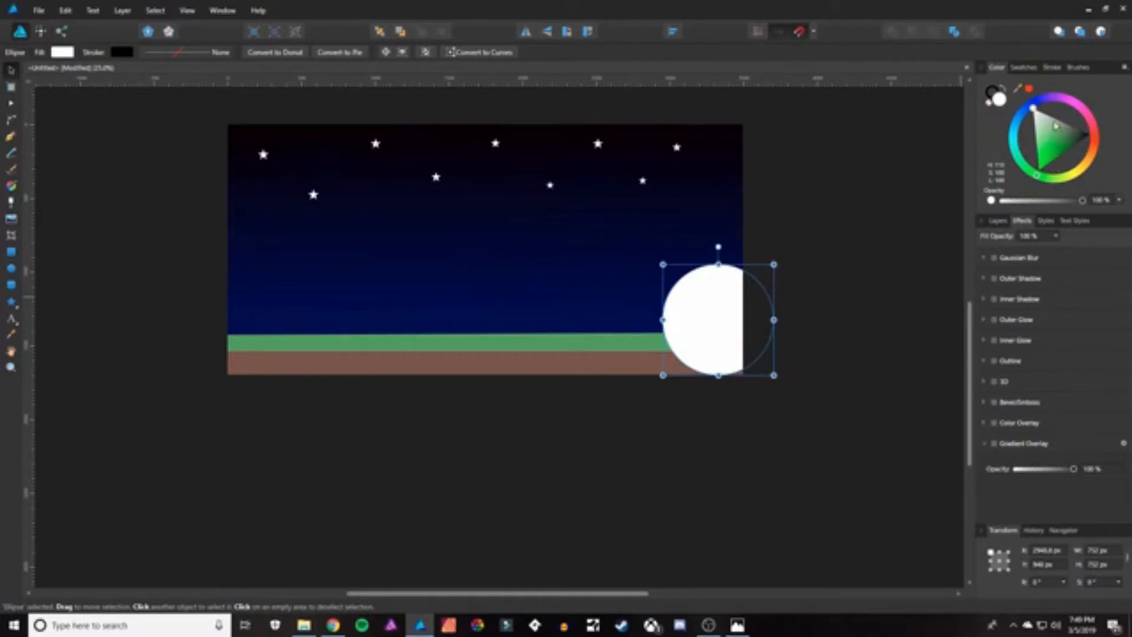
Color the circle orange and add an Outer Glow effect with an increased radius.
left_click_drag(1093, 167, 1100, 168)
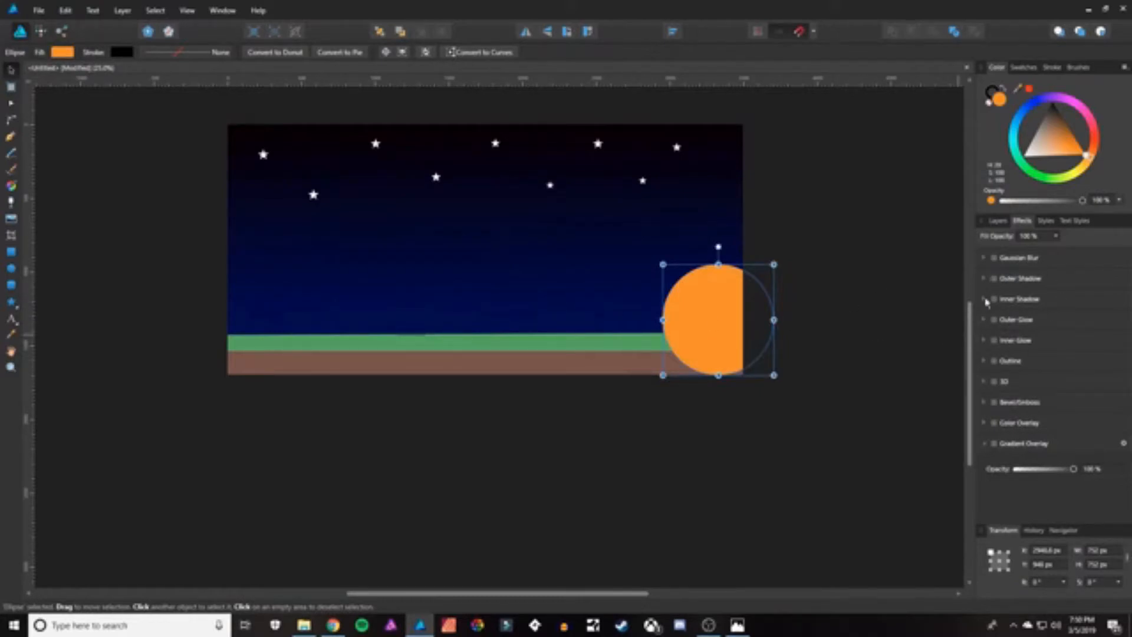
left_click(993, 320)
left_click_drag(1016, 373, 1046, 374)
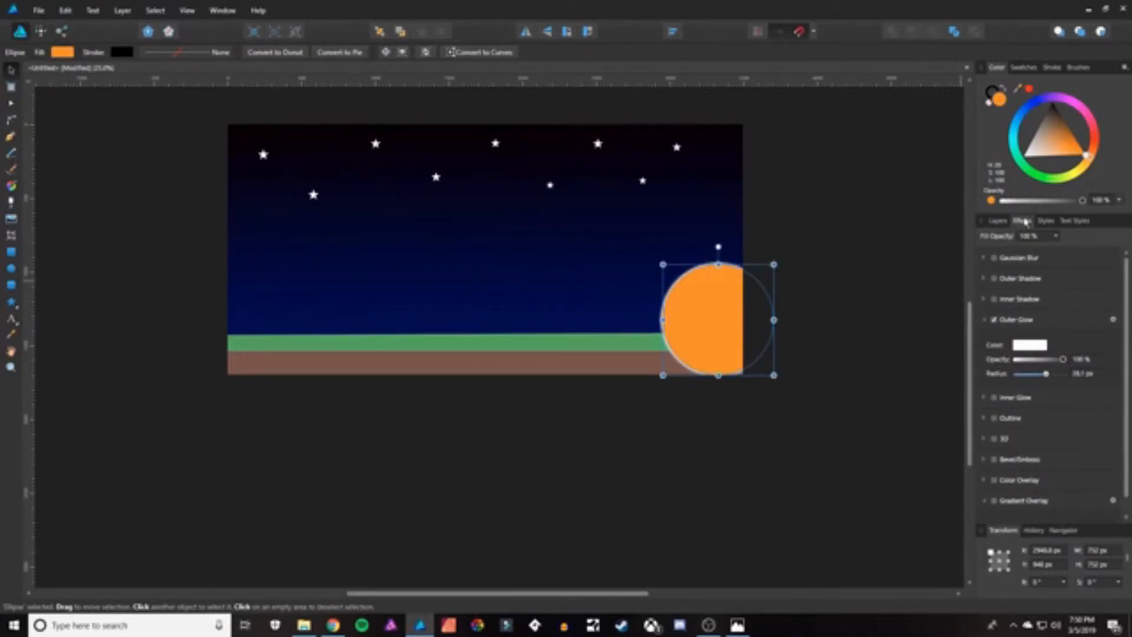
Reorder the layers so the orange sun sits behind the grass and ground strips but above the sky.
left_click(998, 221)
left_click_drag(996, 254, 982, 478)
left_click_drag(1015, 405, 983, 481)
left_click(827, 272)
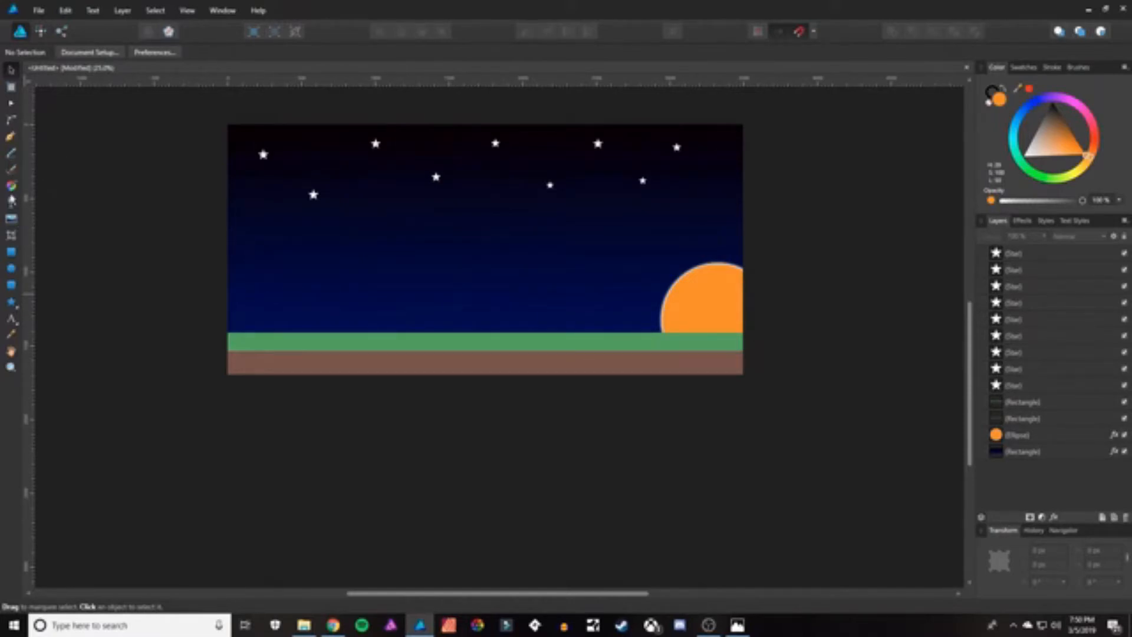
Draw a tiny white circle in the upper left sky as a small star dot.
left_click(10, 268)
left_click(62, 53)
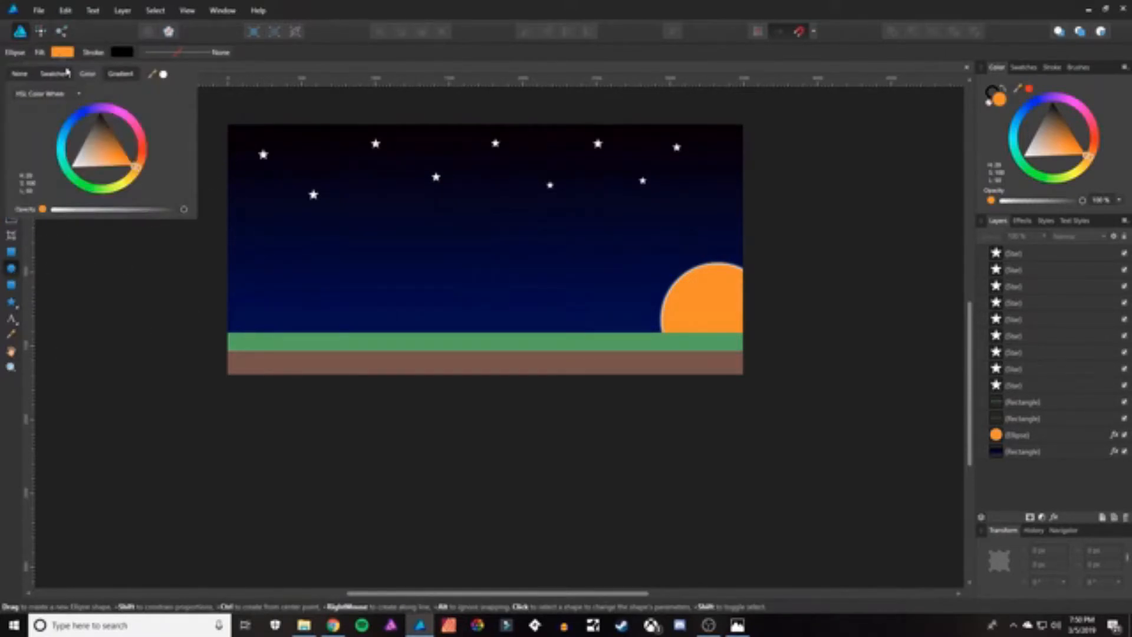
left_click_drag(96, 167, 62, 173)
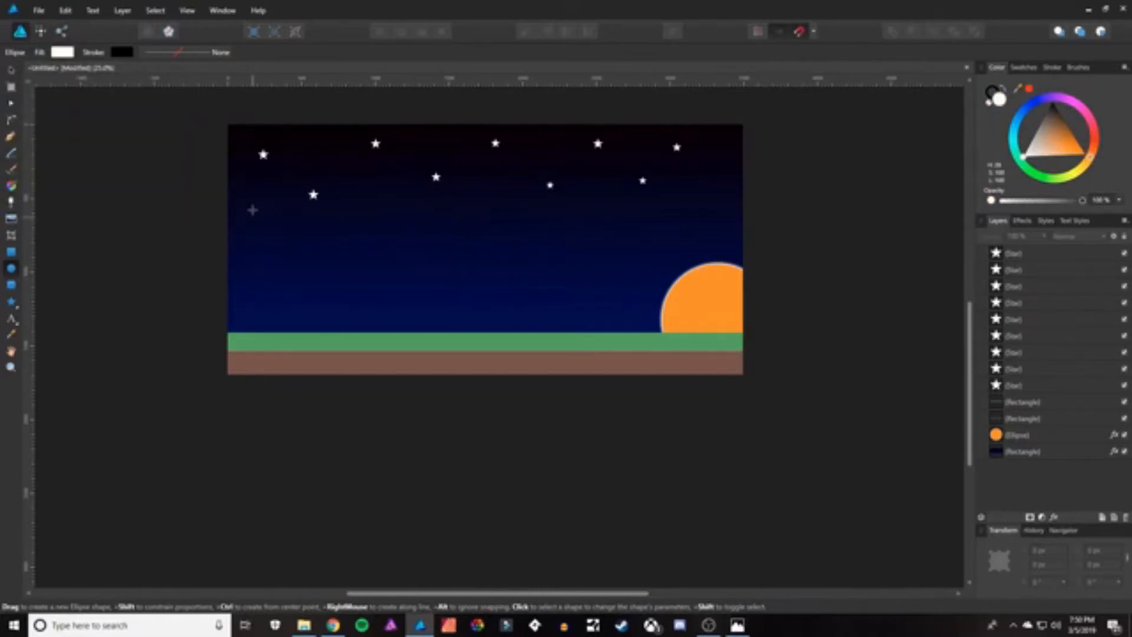
left_click_drag(255, 208, 255, 209)
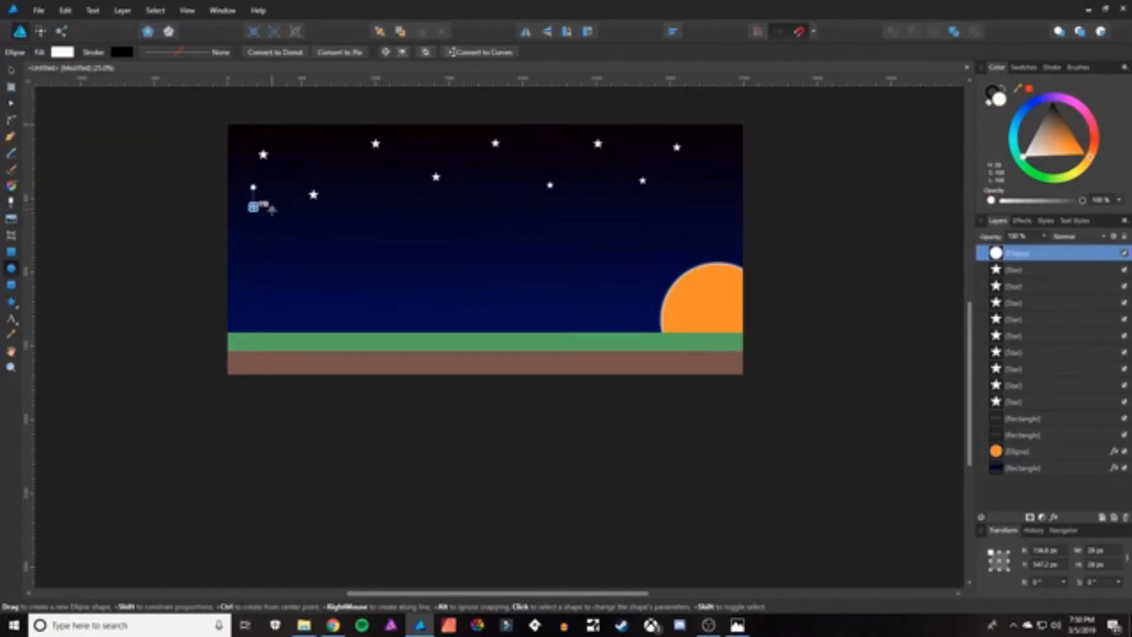
Zoom in and duplicate the tiny dot several times around the upper sky.
left_click(11, 71)
left_click(158, 193)
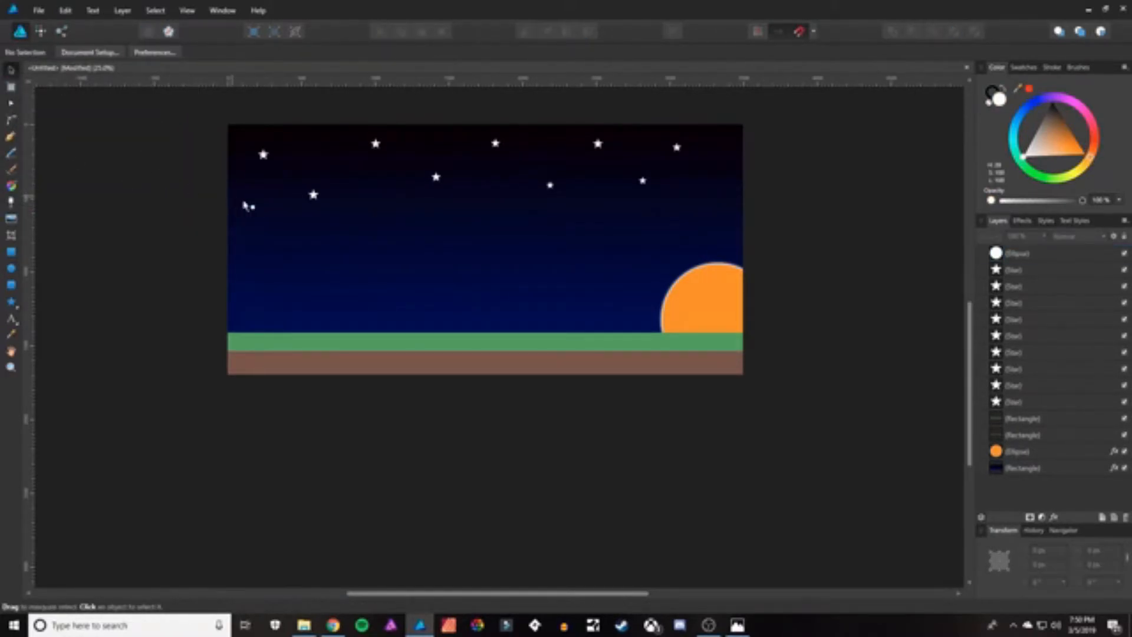
scroll(248, 206, "up", 5)
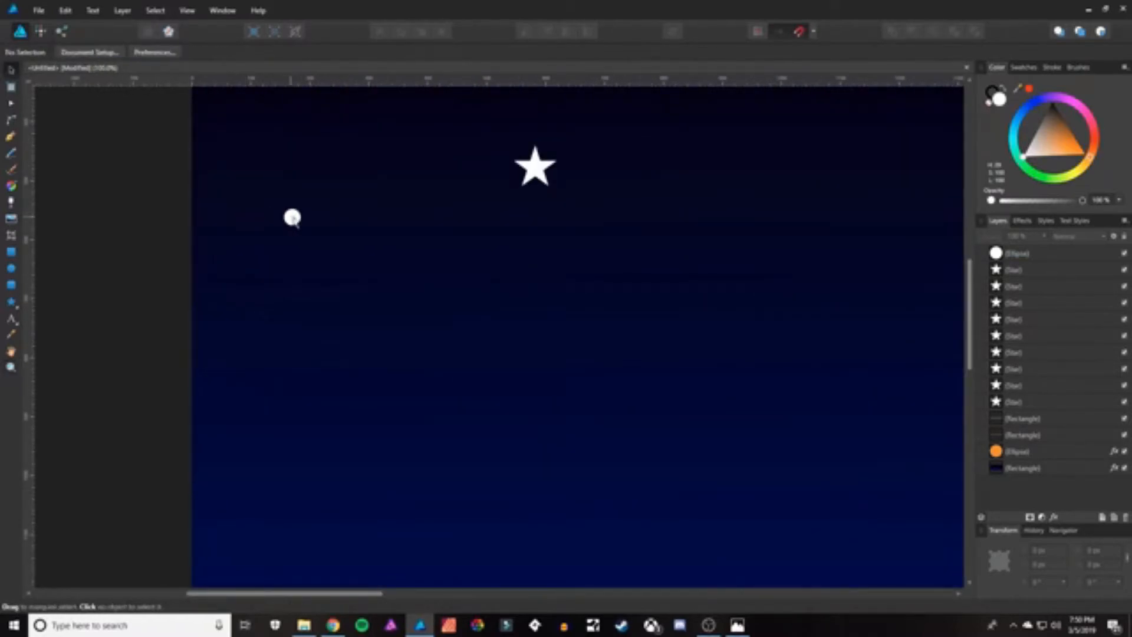
left_click(293, 215)
left_click_drag(284, 207, 450, 127)
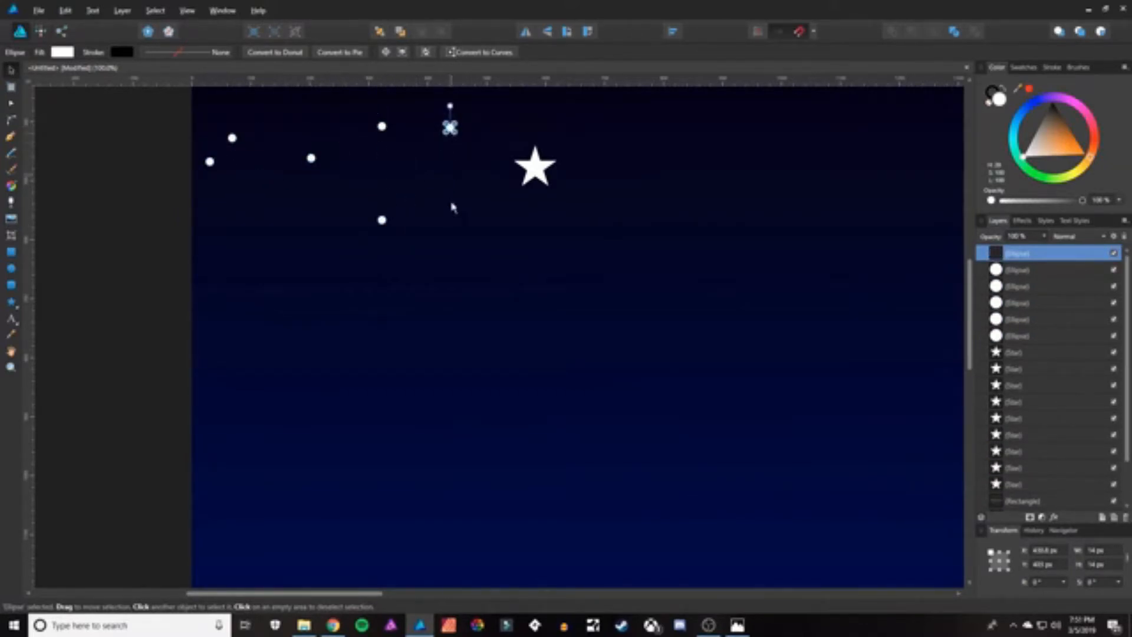
scroll(453, 192, "up", 5)
left_click_drag(450, 357, 254, 259)
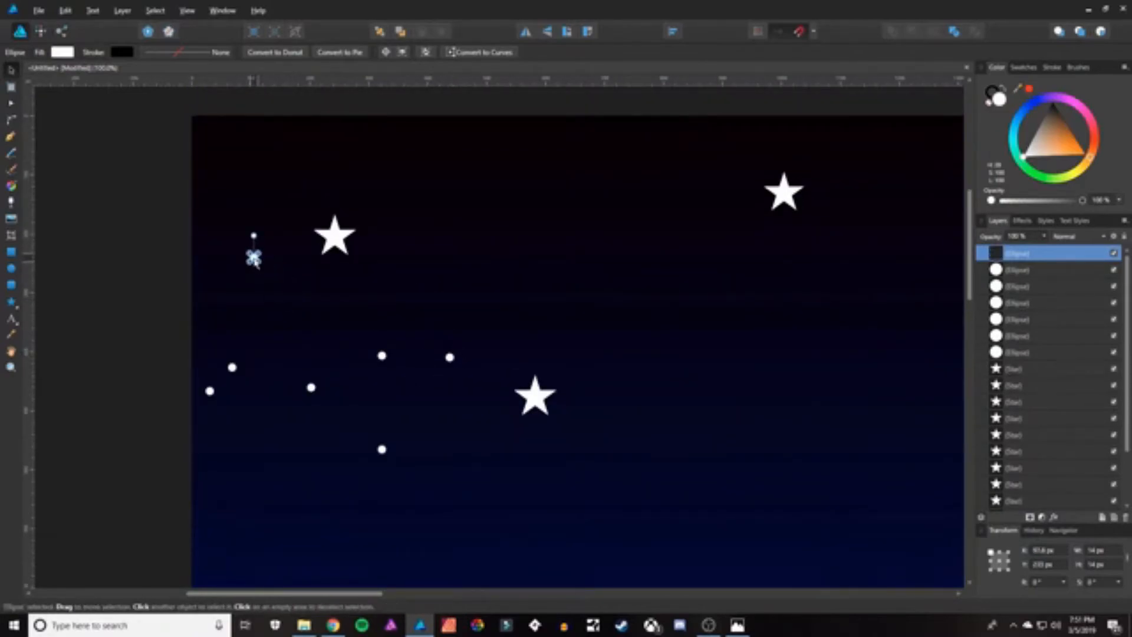
left_click_drag(381, 357, 321, 309)
Select the dot layers together and duplicate the group to the right.
left_click(1016, 255)
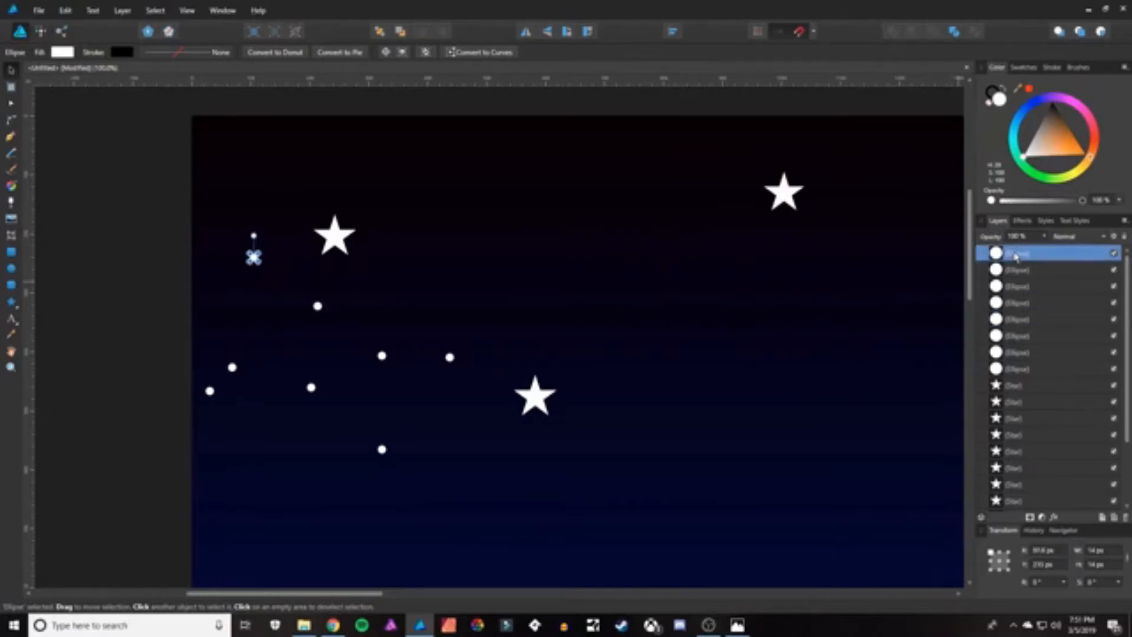
left_click(1014, 369, "shift")
left_click_drag(448, 363, 734, 236)
Duplicate the dot groups further across the sky, then zoom out to the whole scene.
left_click_drag(341, 597, 457, 599)
left_click_drag(328, 233, 696, 130)
left_click_drag(808, 189, 937, 219)
left_click_drag(868, 311, 909, 422)
key("z")
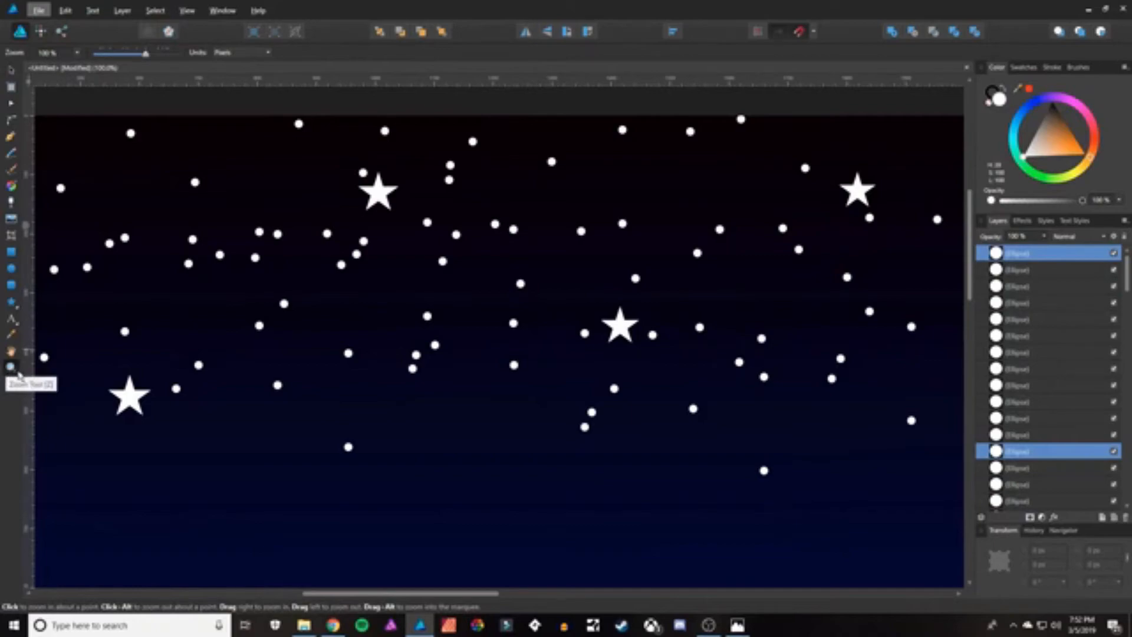
left_click(380, 383, "alt")
left_click(377, 392, "alt")
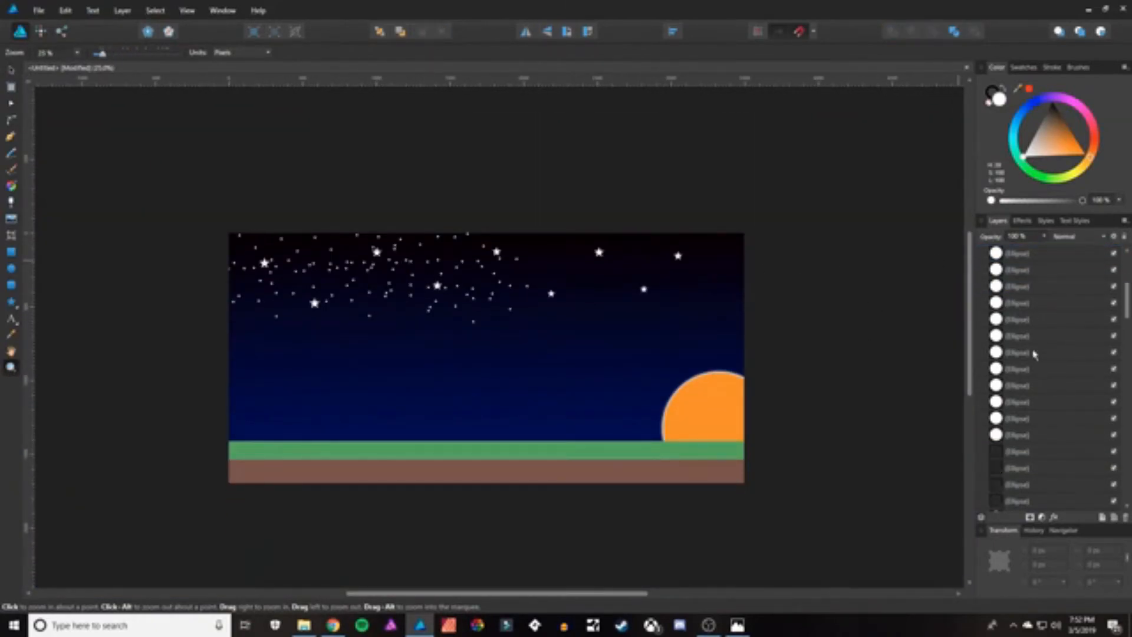
Select a range of dot layers and duplicate them into the upper right sky to fill it with stars.
left_click(1023, 419, "shift")
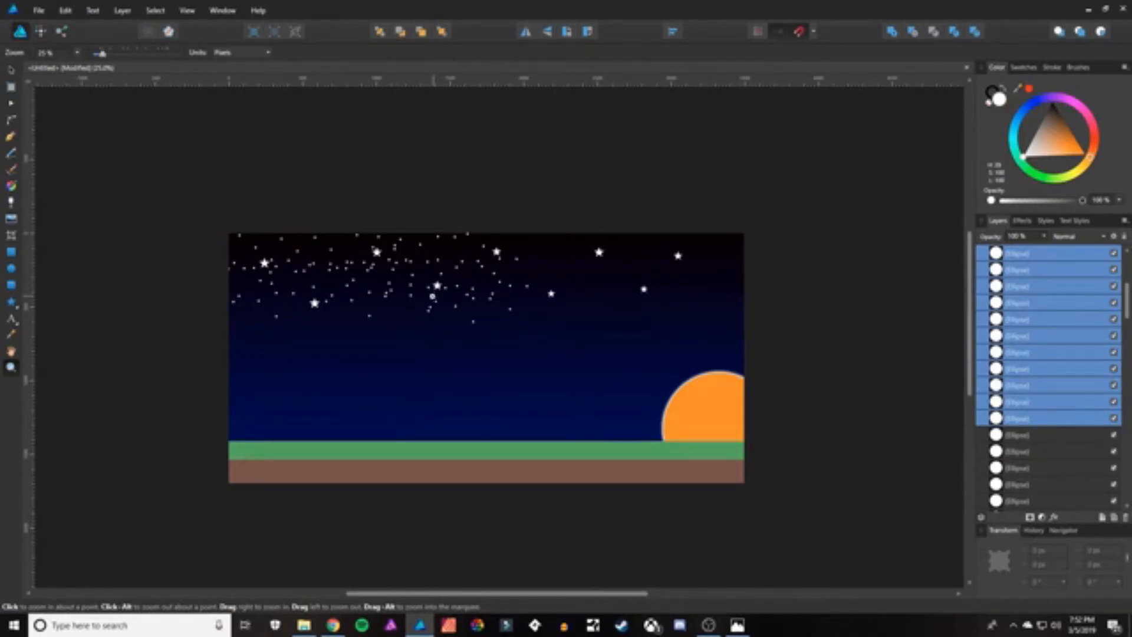
key("v")
left_click_drag(447, 291, 733, 305)
mouse_move(660, 296)
left_mouse_down()
mouse_move(543, 312)
mouse_move(671, 284)
left_mouse_up()
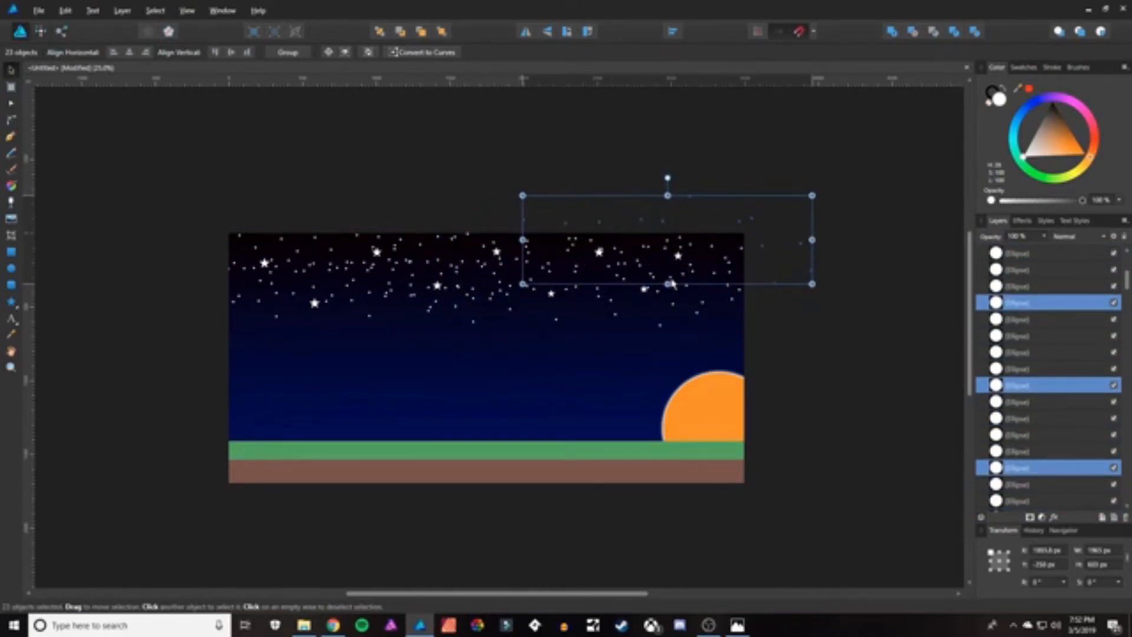
left_click_drag(692, 242, 632, 291)
left_click(754, 308)
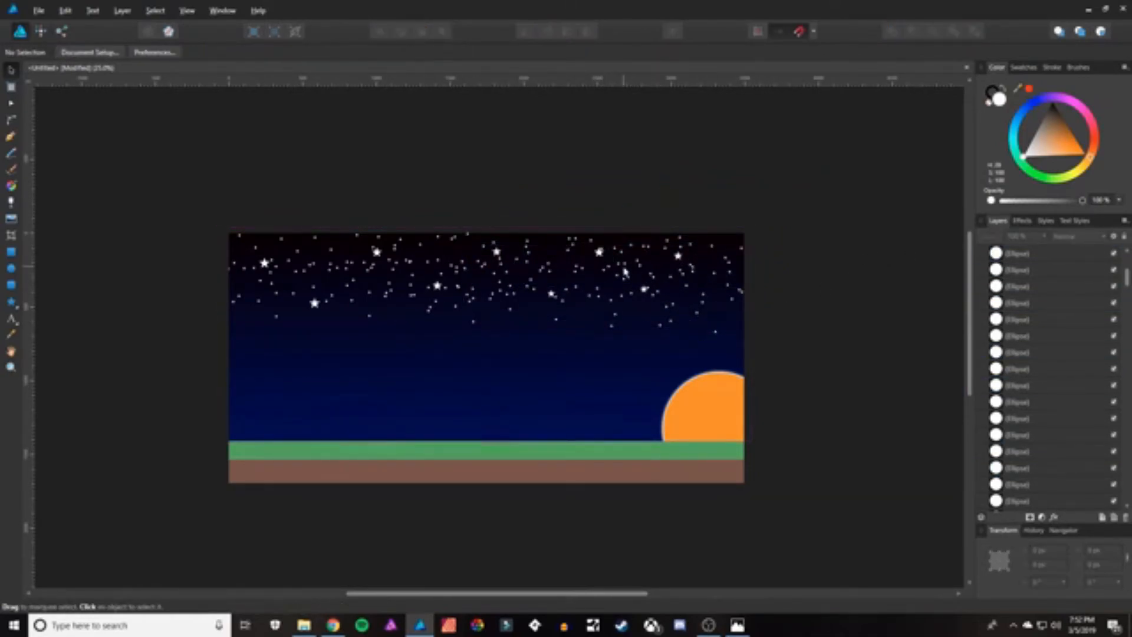
Choose the Triangle Tool and sample the grass strip's green as the fill colour with the Color Picker.
left_click(9, 307)
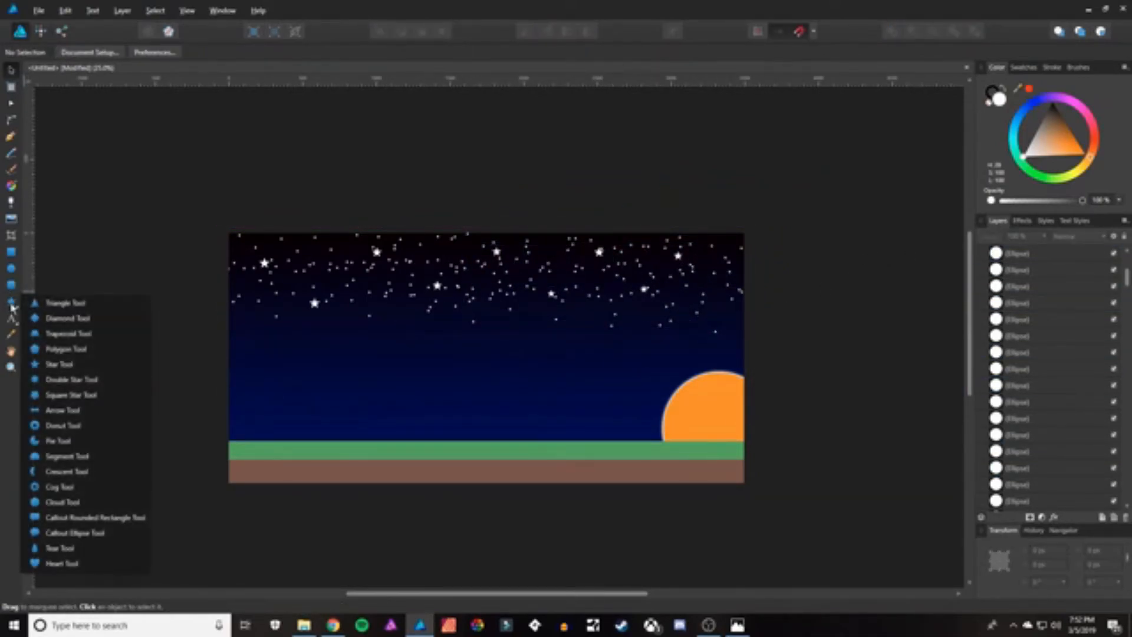
left_click(65, 303)
left_click(11, 335)
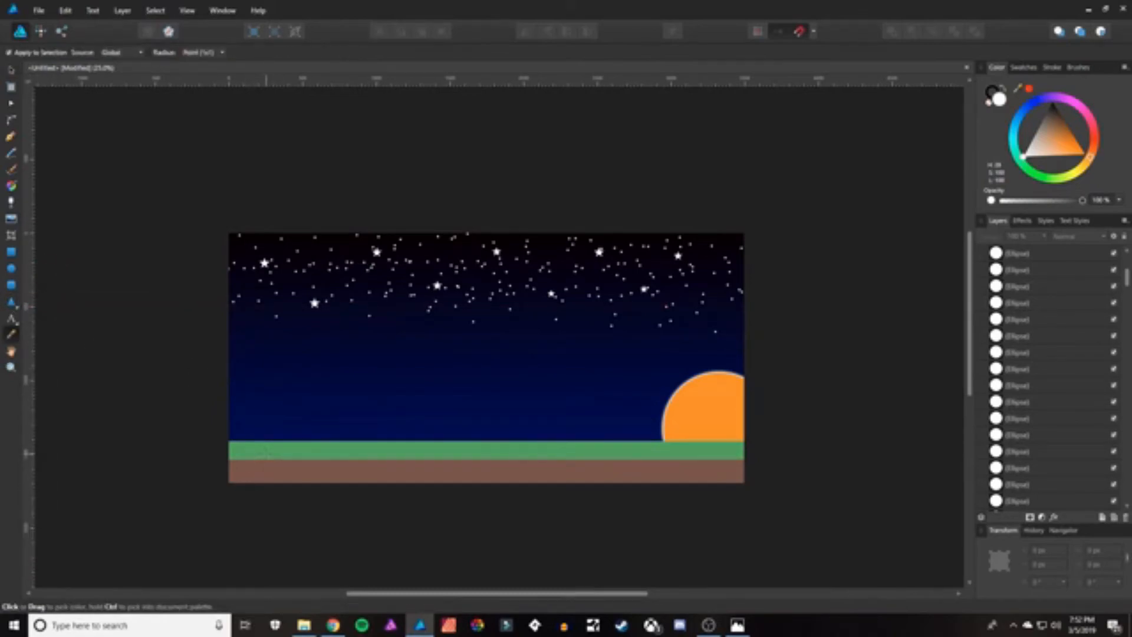
left_click(264, 451)
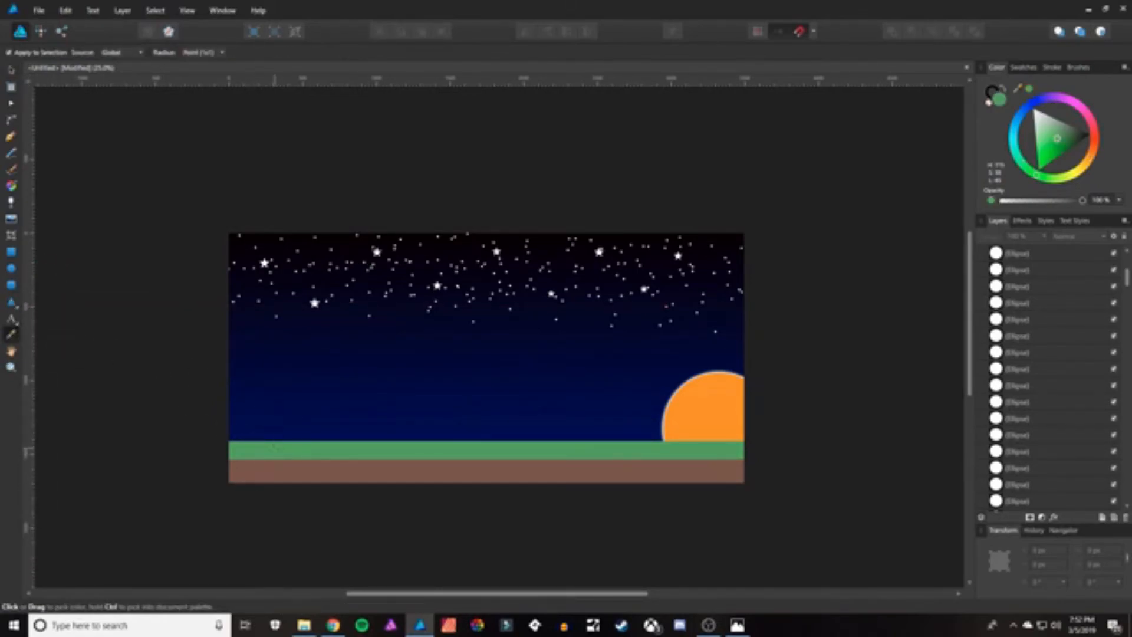
Draw small green triangles standing on the left part of the grass strip as grass blades.
left_click(11, 304)
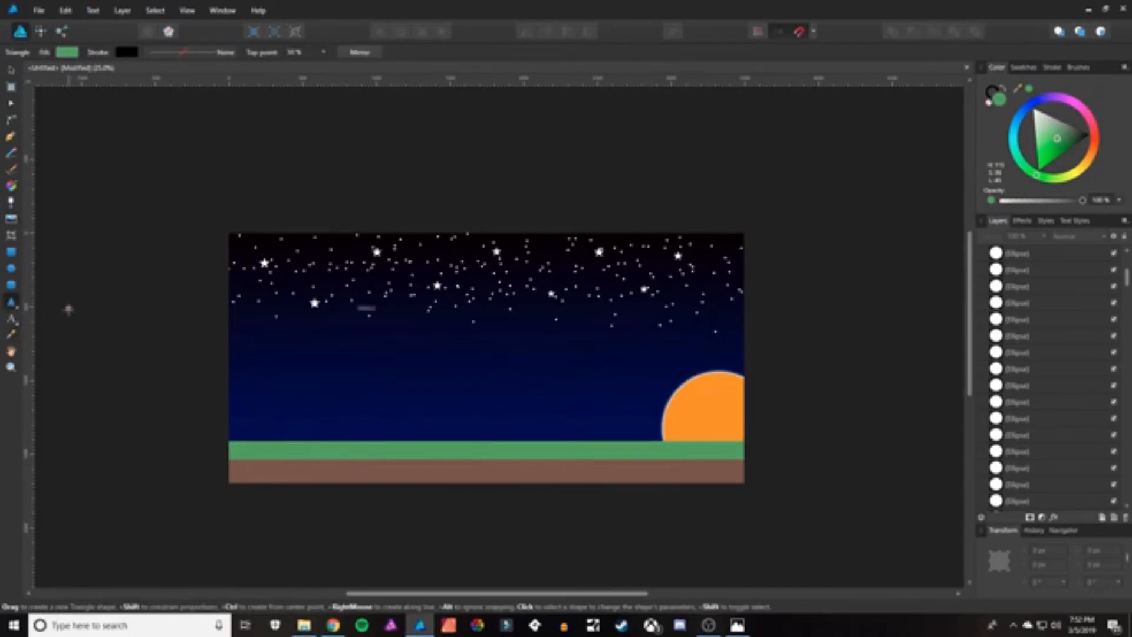
mouse_move(247, 441)
left_mouse_down()
mouse_move(383, 430)
mouse_move(356, 437)
left_mouse_up()
key("v")
left_click(156, 409)
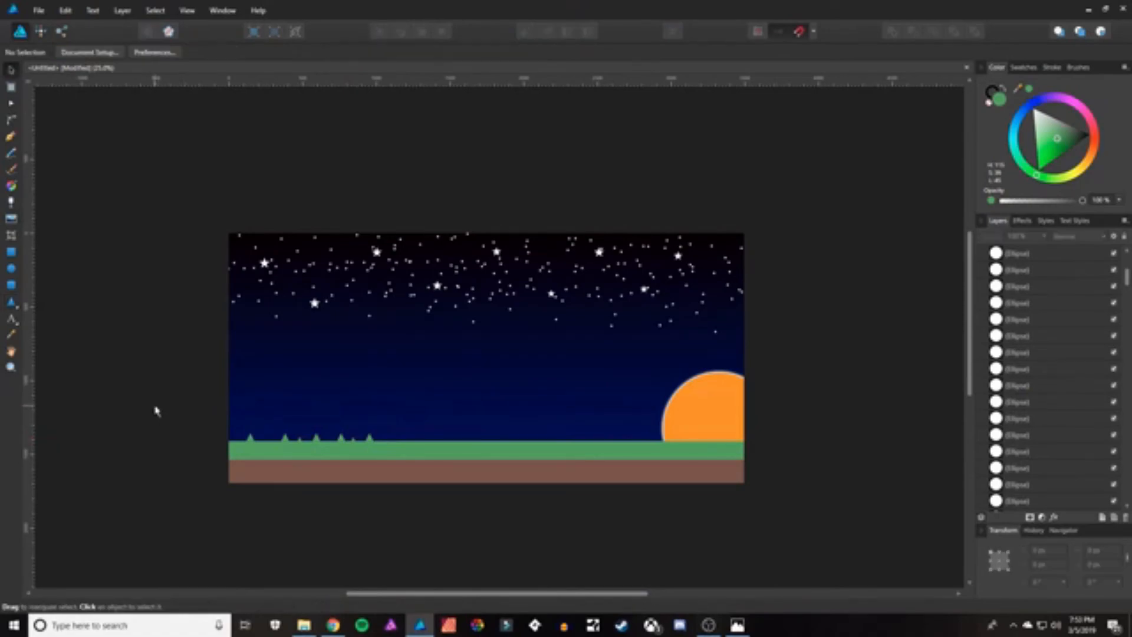